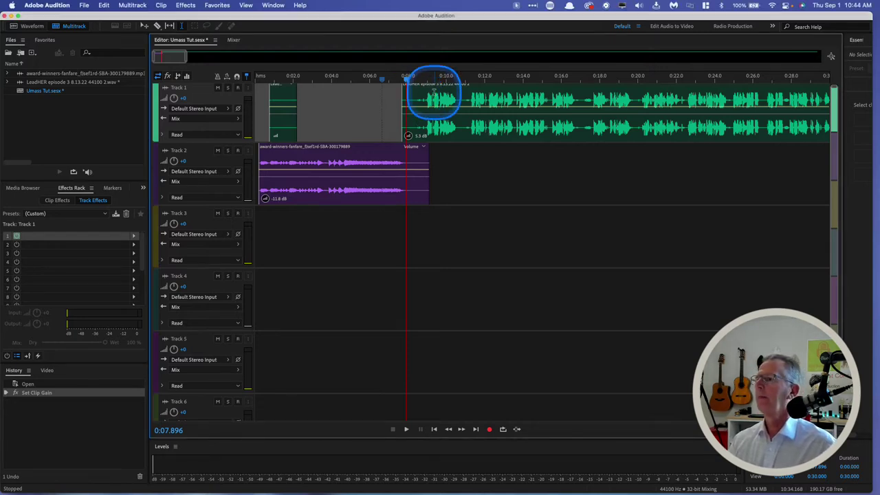
# Preview the voiceover clip and lower its clip gain to 1.9 dB
pyautogui.click(421, 92)
pyautogui.press('space')
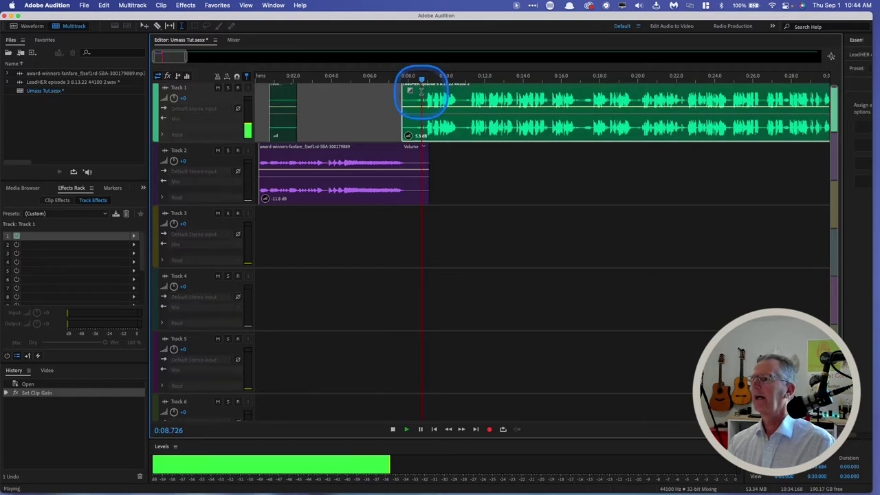
pyautogui.press('space')
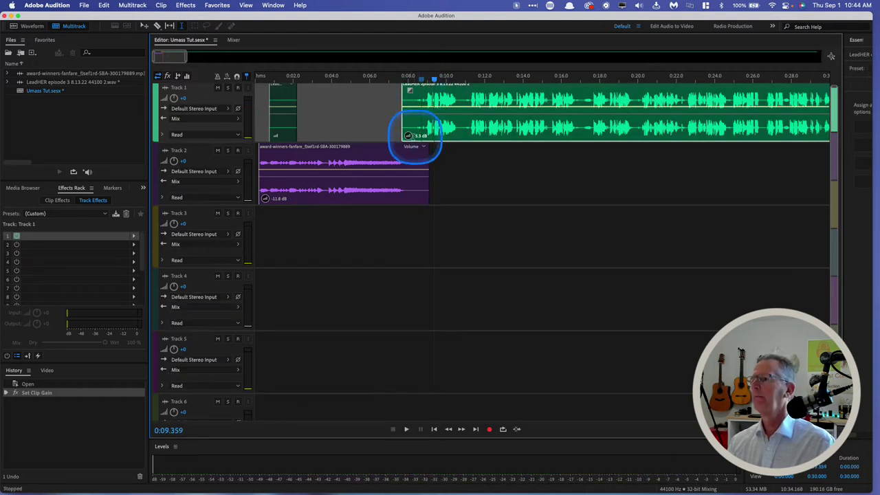
pyautogui.moveTo(407, 137); pyautogui.dragTo(406, 135)
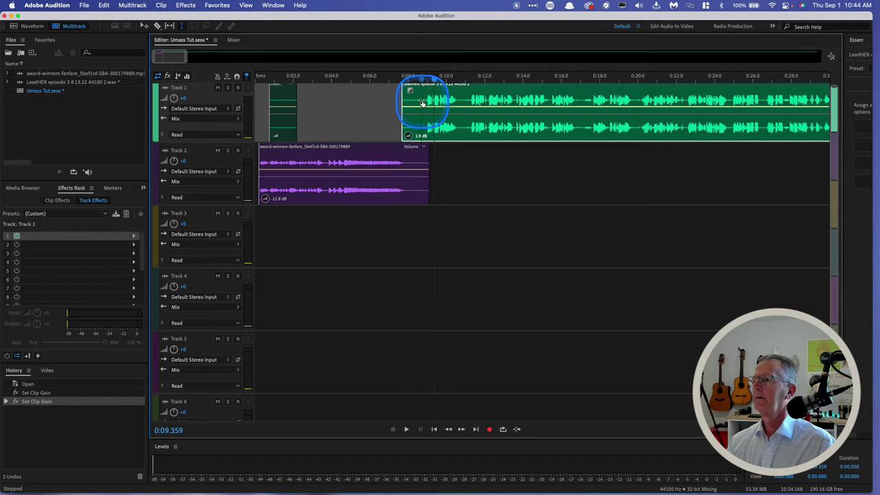
pyautogui.press('space')
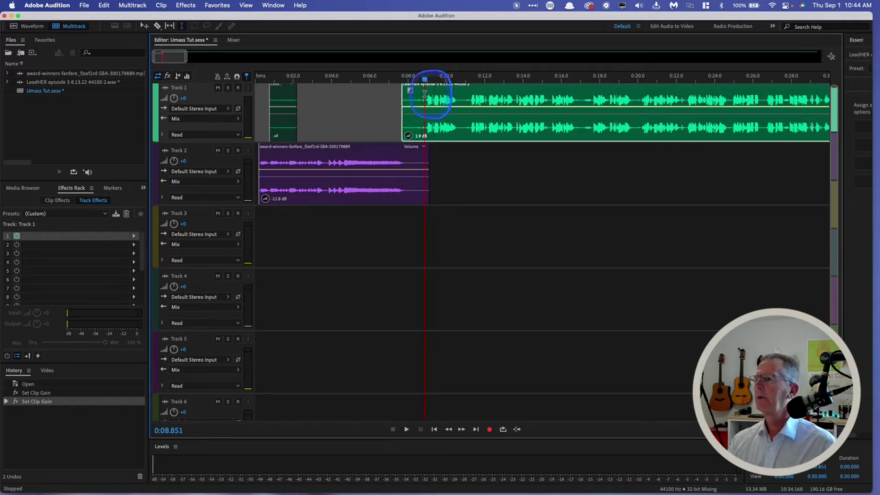
pyautogui.press('space')
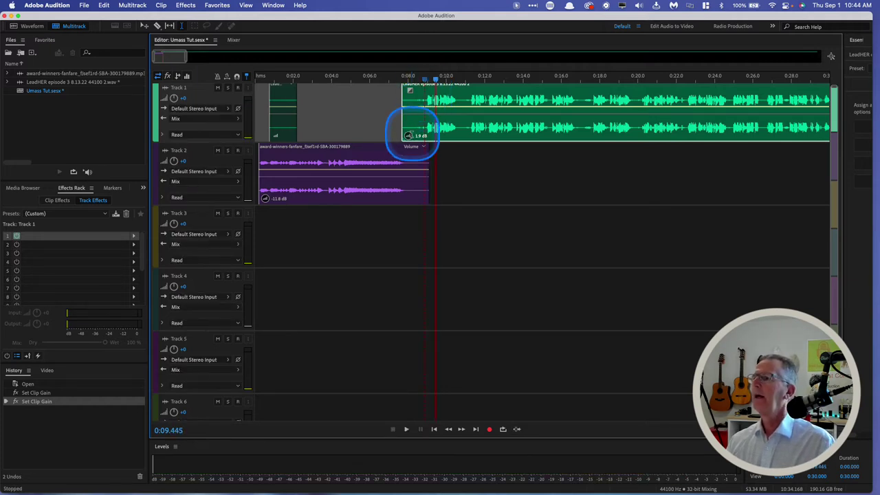
# Lower the voiceover clip gain to 1.0 dB, listen, and return the playhead to 0:11.196
pyautogui.moveTo(408, 135); pyautogui.dragTo(447, 99)
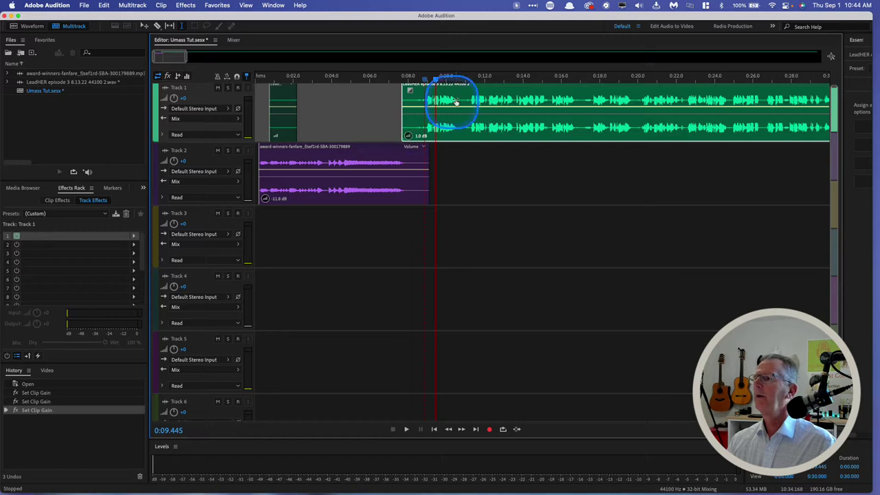
pyautogui.press('space')
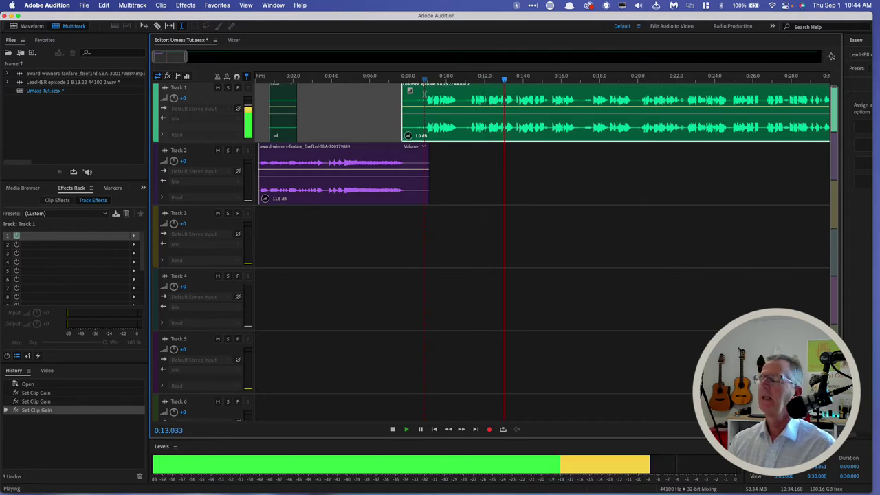
pyautogui.press('space')
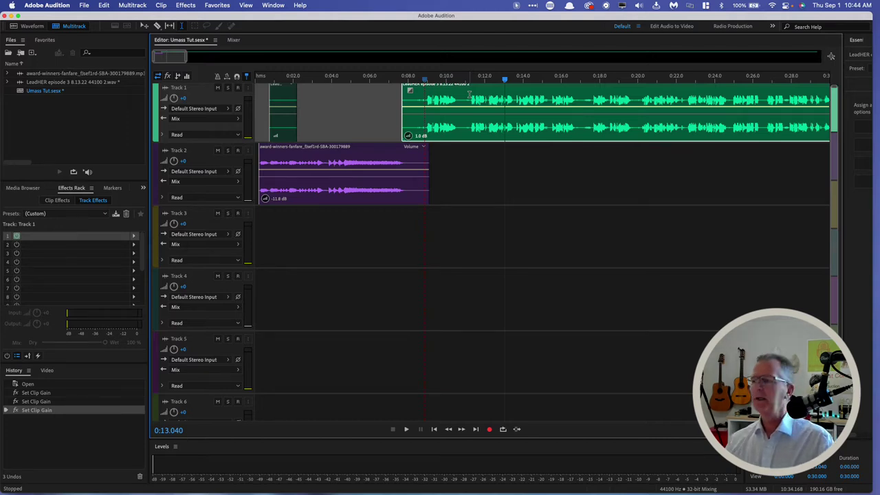
pyautogui.click(470, 94)
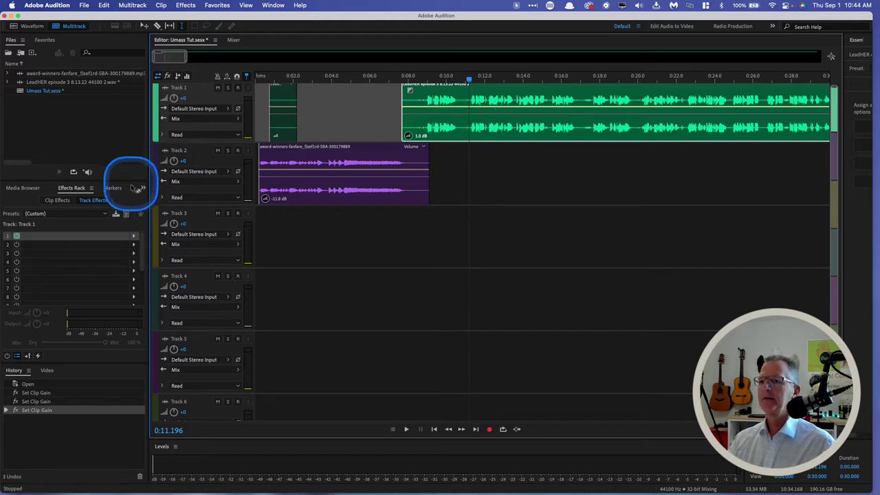
# Add the Parametric Equalizer from Filter and EQ to Track 1 and reposition its window
pyautogui.click(184, 6)
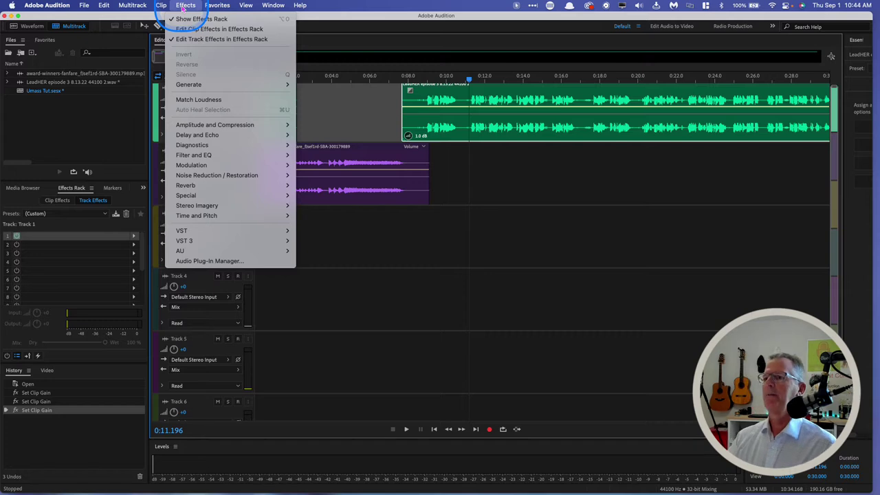
pyautogui.moveTo(186, 157)
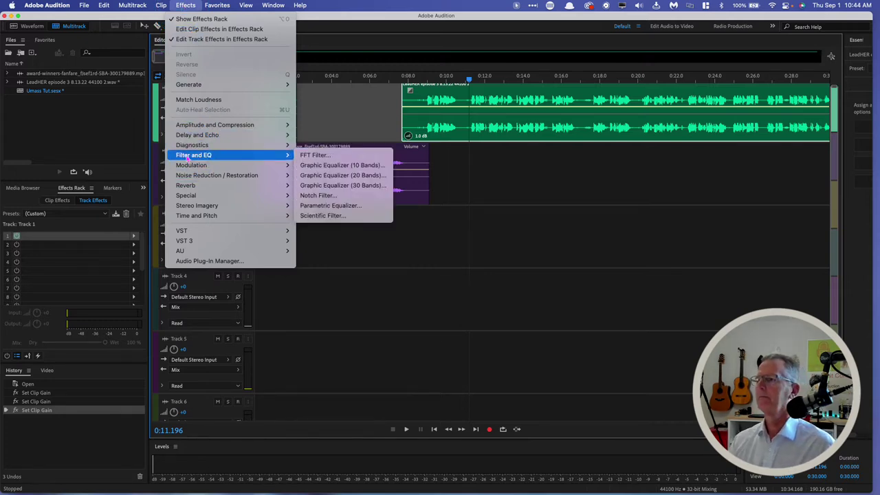
pyautogui.moveTo(213, 157); pyautogui.dragTo(323, 206)
pyautogui.moveTo(322, 138); pyautogui.dragTo(299, 123)
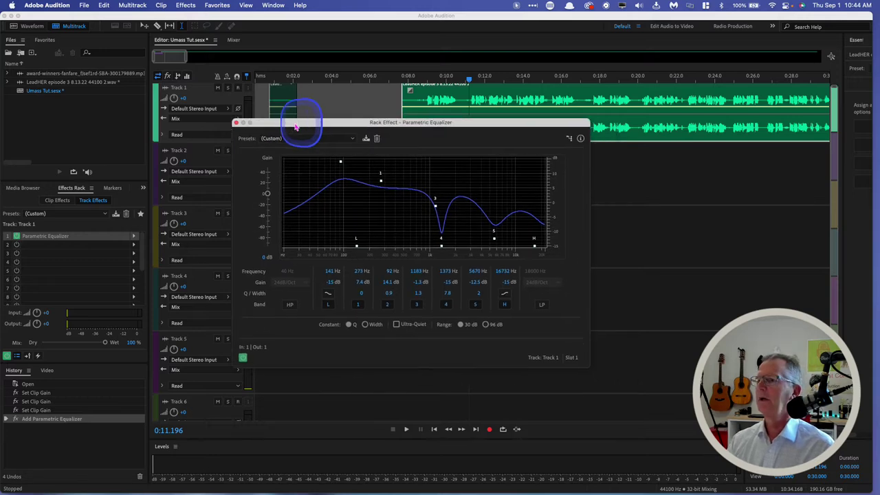
# Load the equalizer's (Default) preset and play the voice through the flat curve
pyautogui.click(351, 138)
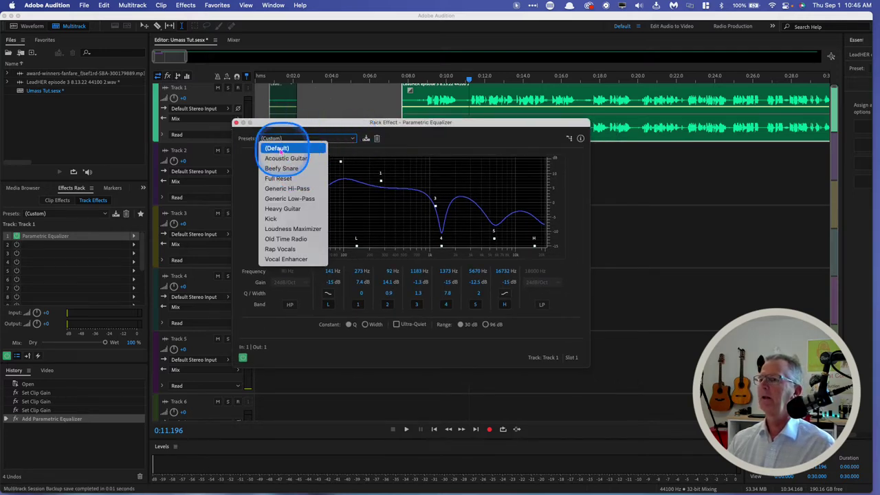
pyautogui.click(276, 148)
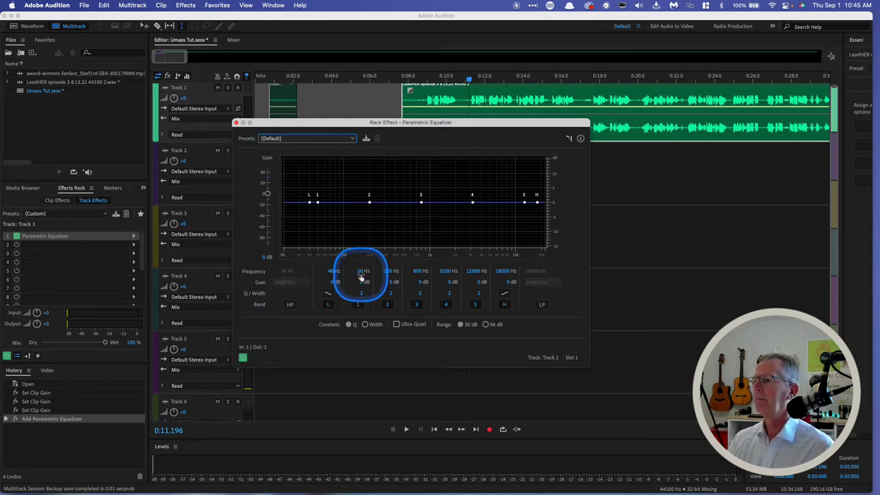
pyautogui.press('space')
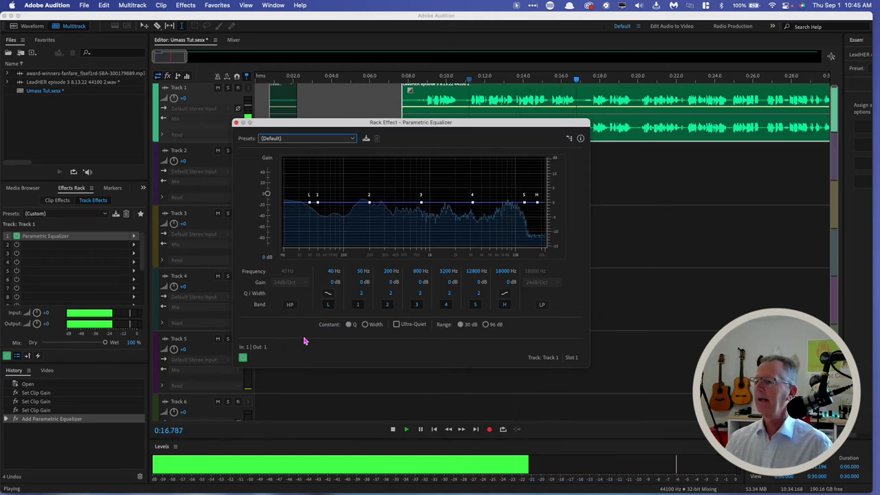
pyautogui.press('space')
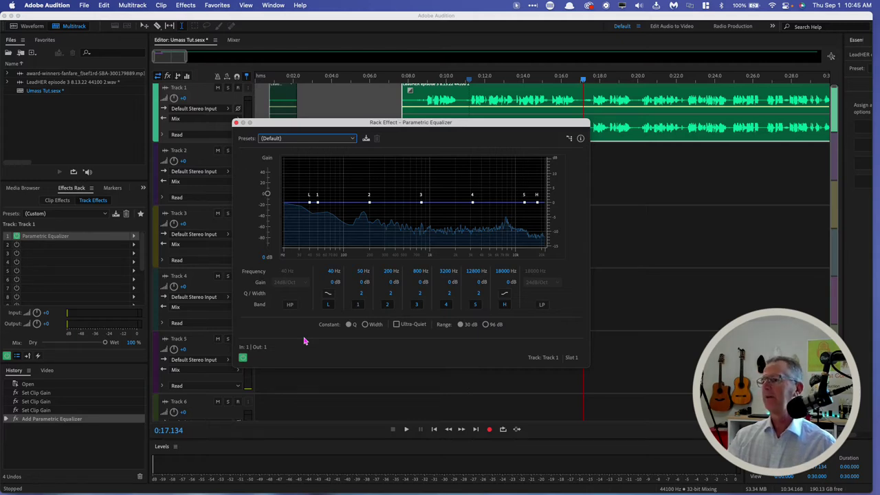
pyautogui.press('space')
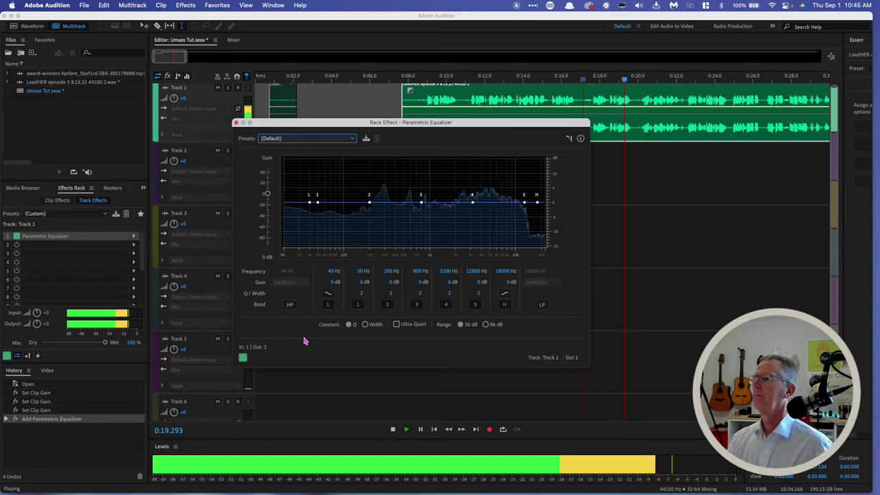
pyautogui.press('space')
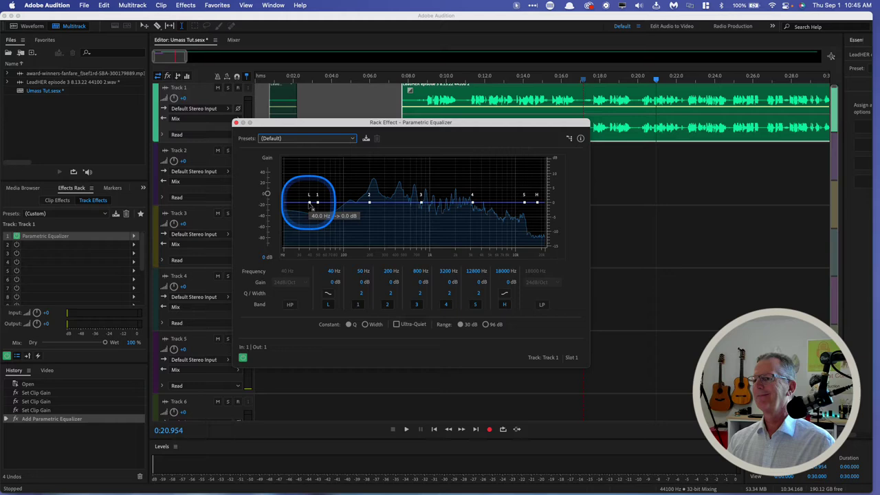
# Pull the low-shelf handle down to about 25 Hz at -13.6 dB
pyautogui.moveTo(310, 208); pyautogui.dragTo(292, 242)
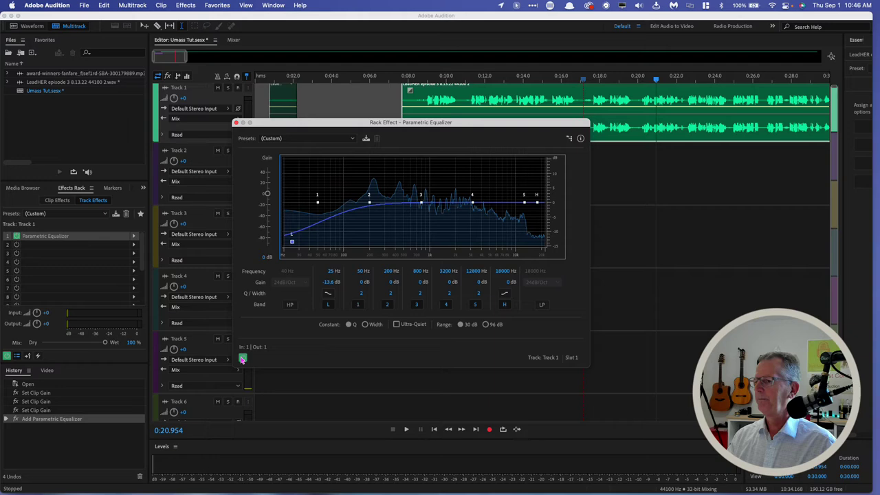
# Compare the voice with the equalizer bypassed and on, then raise band 2 into a bass boost near 101 Hz
pyautogui.press('space')
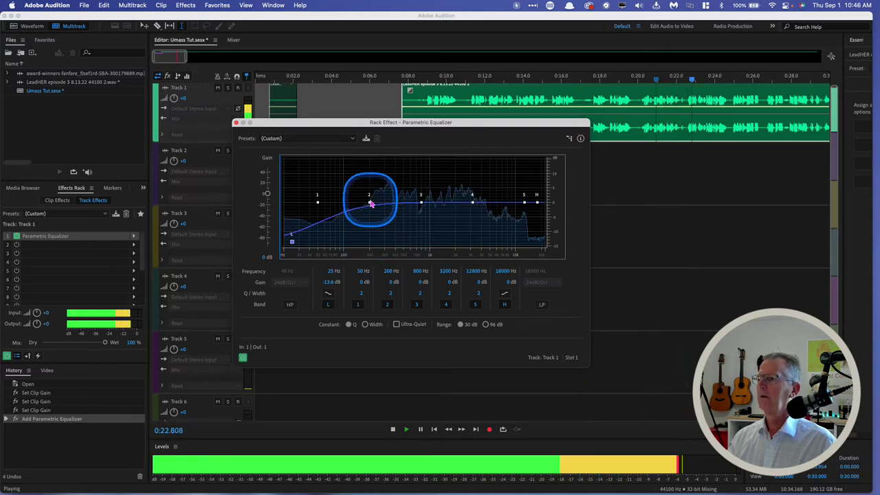
pyautogui.press('space')
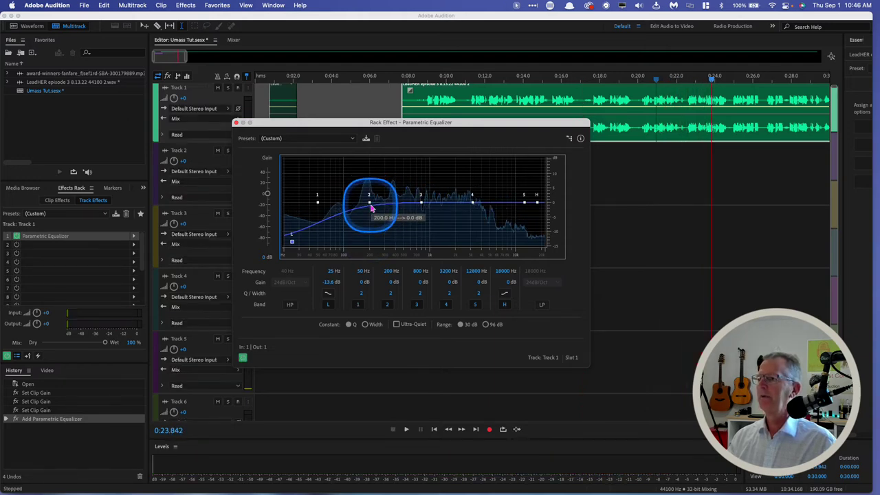
pyautogui.click(243, 359)
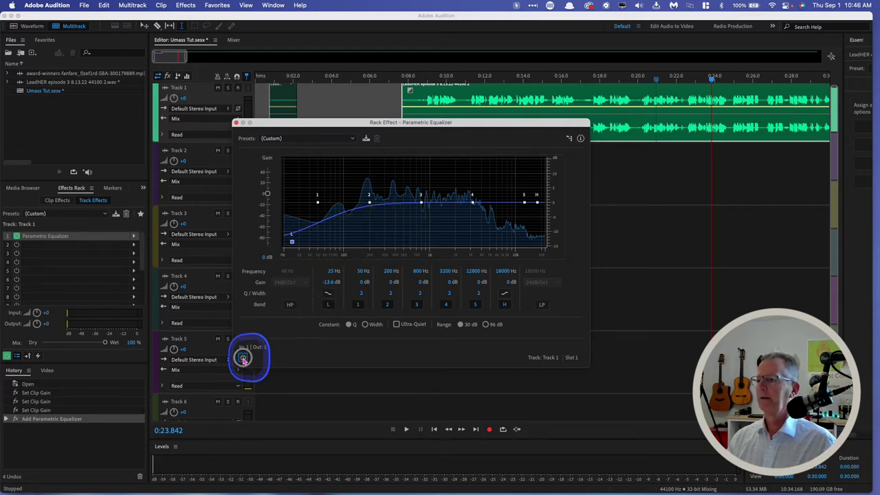
pyautogui.click(243, 357)
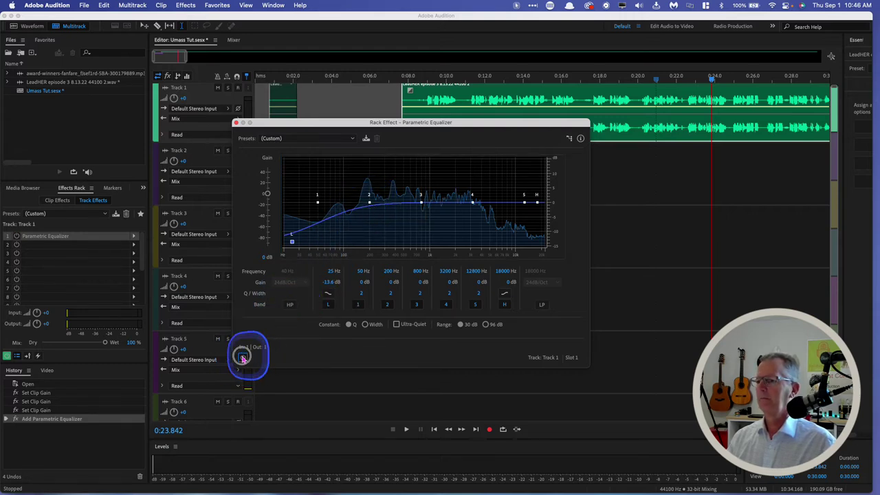
pyautogui.press('space')
pyautogui.moveTo(374, 211); pyautogui.dragTo(346, 160)
# Move the band 2 peak from about 94 Hz up to about 130 Hz
pyautogui.press('space')
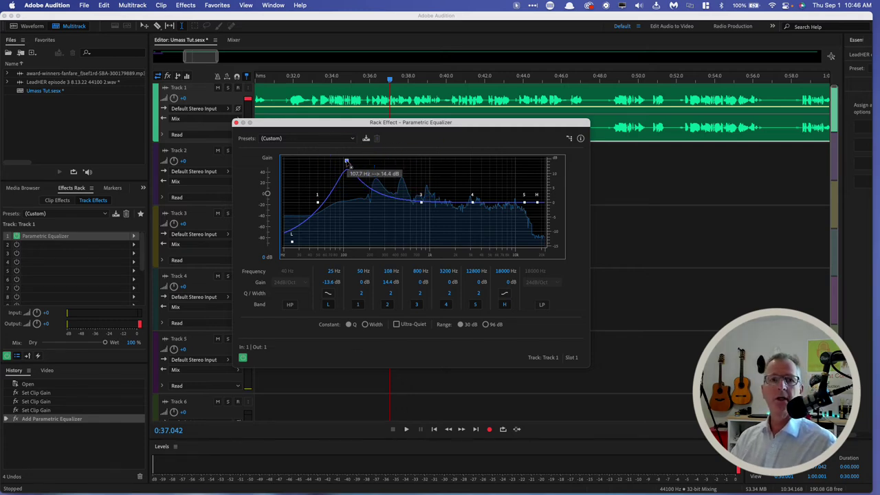
pyautogui.moveTo(347, 161); pyautogui.dragTo(341, 165)
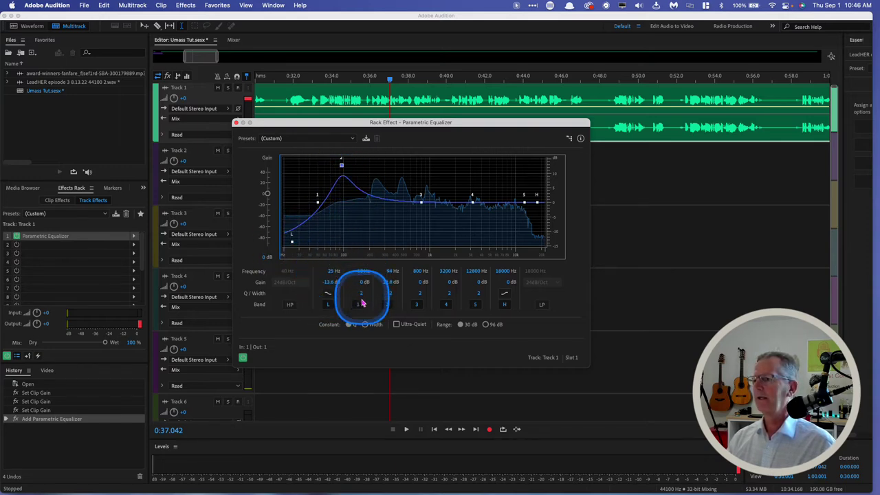
pyautogui.moveTo(341, 165)
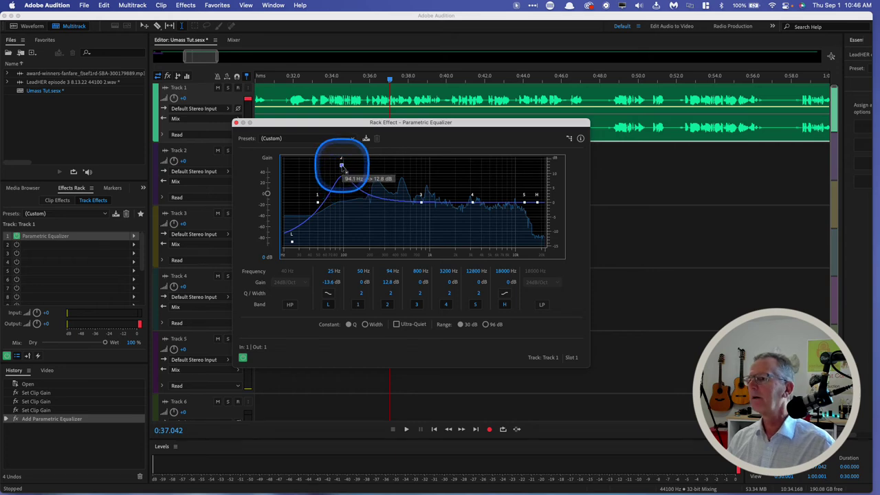
pyautogui.moveTo(342, 166); pyautogui.dragTo(354, 169)
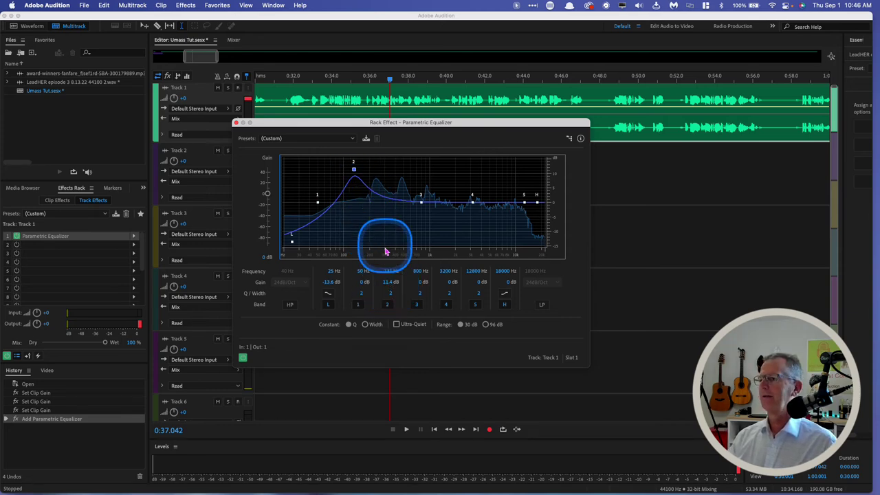
# Set band 2's gain to 9.6 dB and Q to 7.6, then sweep it while listening
pyautogui.moveTo(389, 281)
pyautogui.mouseDown()
pyautogui.moveTo(399, 282)
pyautogui.moveTo(384, 282)
pyautogui.mouseUp()
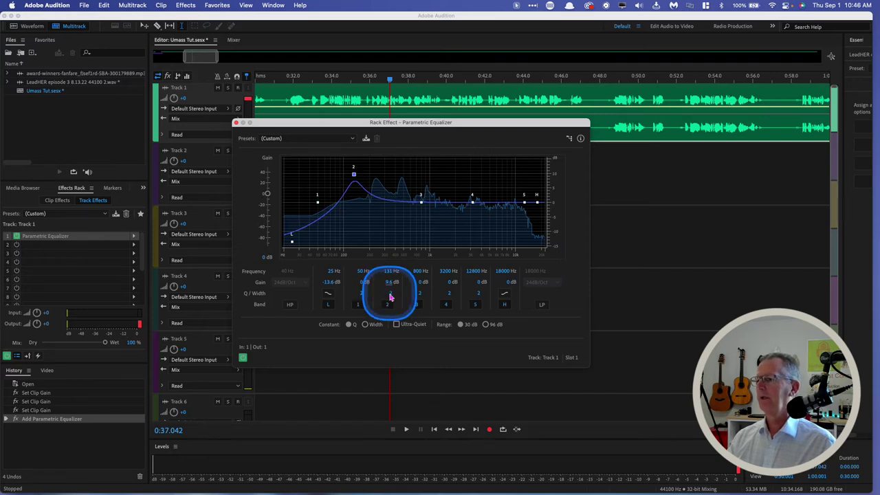
pyautogui.moveTo(389, 294); pyautogui.dragTo(419, 294)
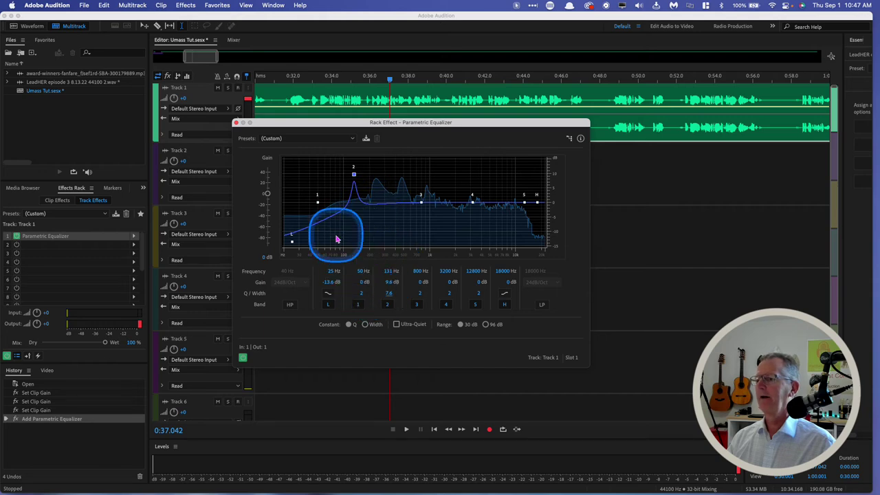
pyautogui.press('space')
pyautogui.moveTo(353, 174); pyautogui.dragTo(454, 240)
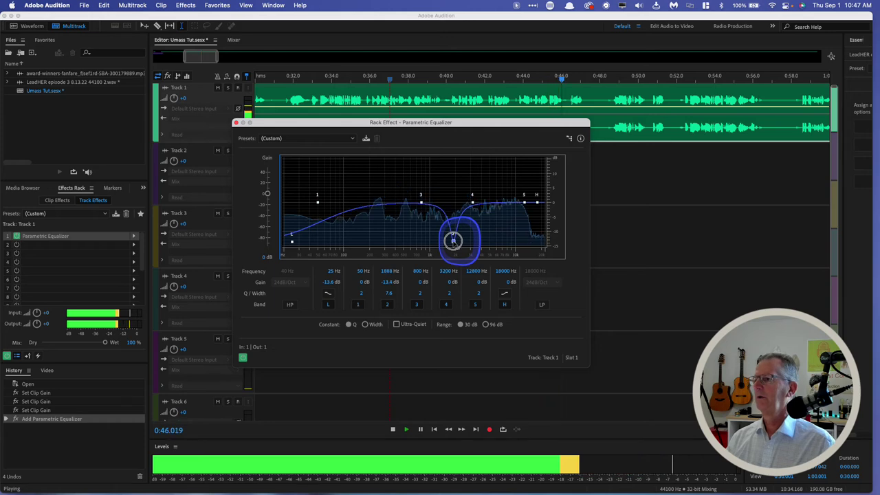
# Drag band 2 from the 1888 Hz cut back to about 112 Hz at +7.4 dB
pyautogui.press('space')
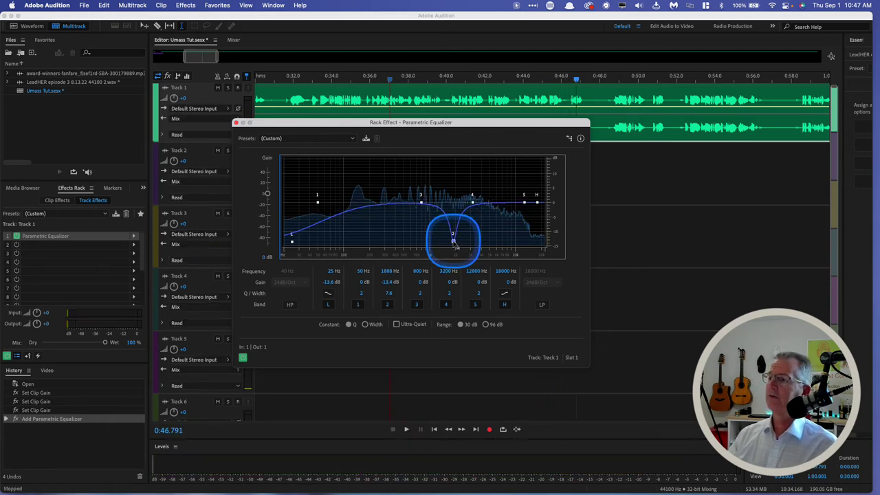
pyautogui.moveTo(452, 239); pyautogui.dragTo(348, 180)
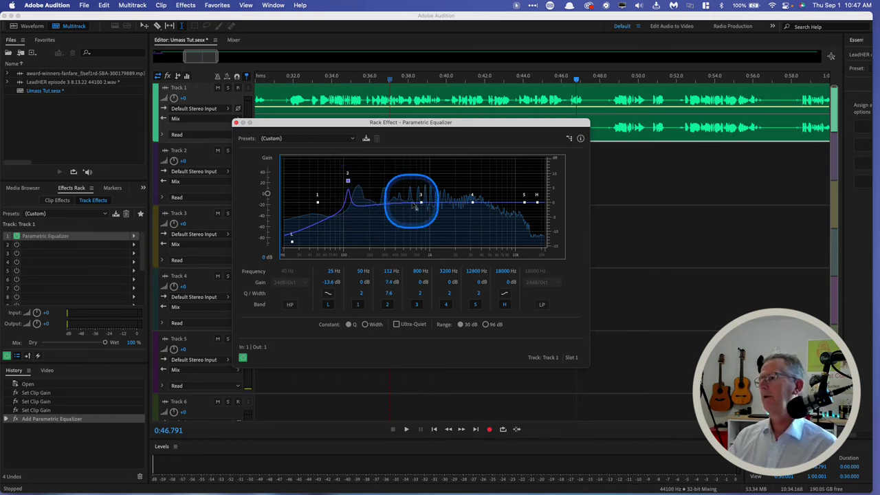
pyautogui.moveTo(421, 205)
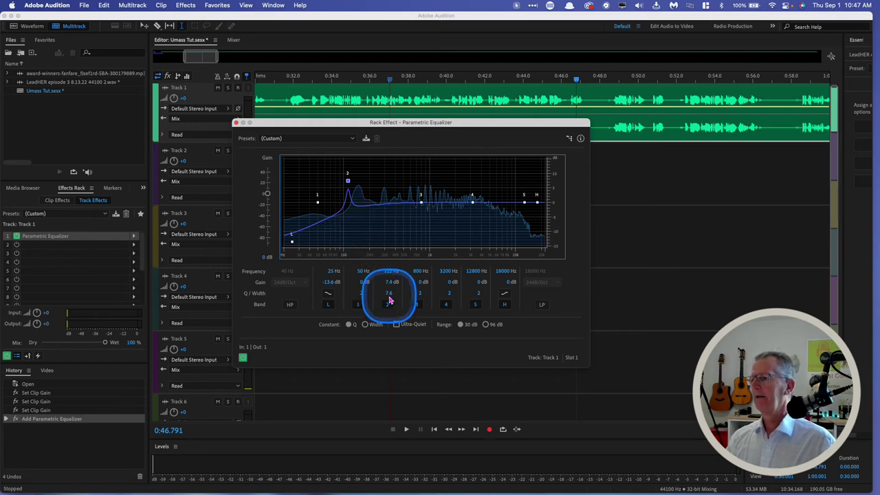
# Widen band 2 to a 14.4 dB boost at 71 Hz; cut band 3 to -7.3 dB at 818 Hz
pyautogui.moveTo(385, 293); pyautogui.dragTo(349, 285)
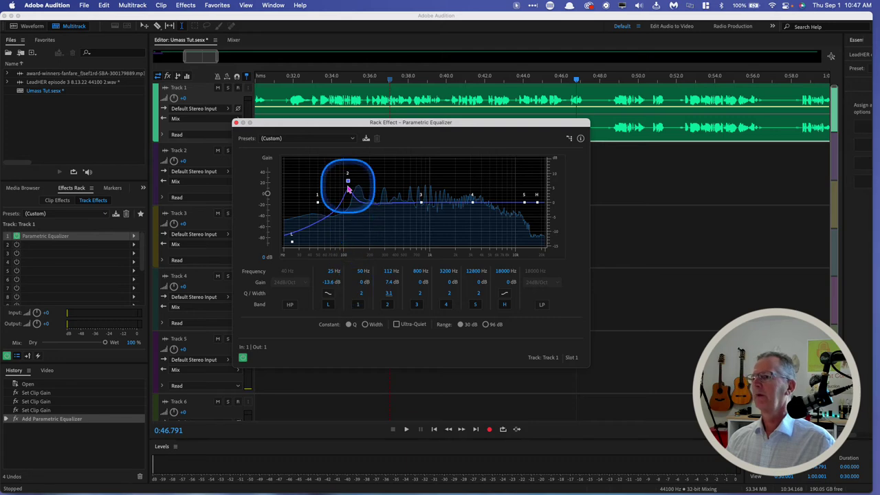
pyautogui.moveTo(347, 181); pyautogui.dragTo(332, 159)
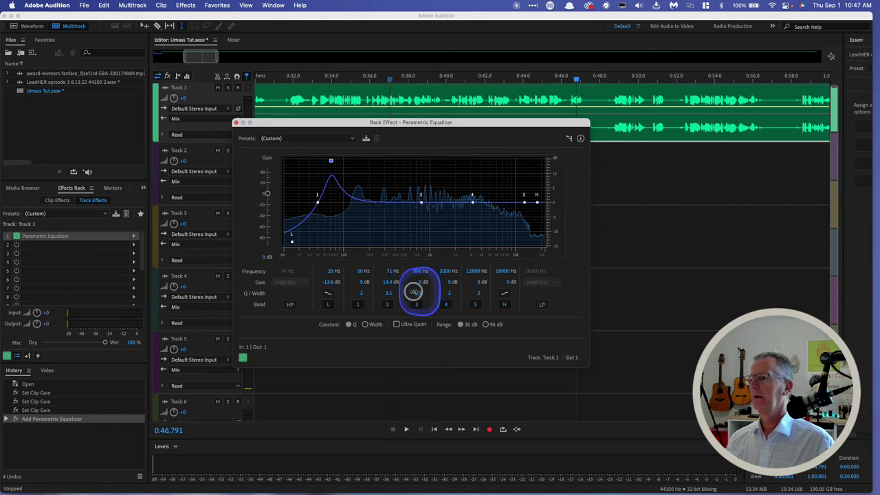
pyautogui.moveTo(419, 287); pyautogui.dragTo(380, 292)
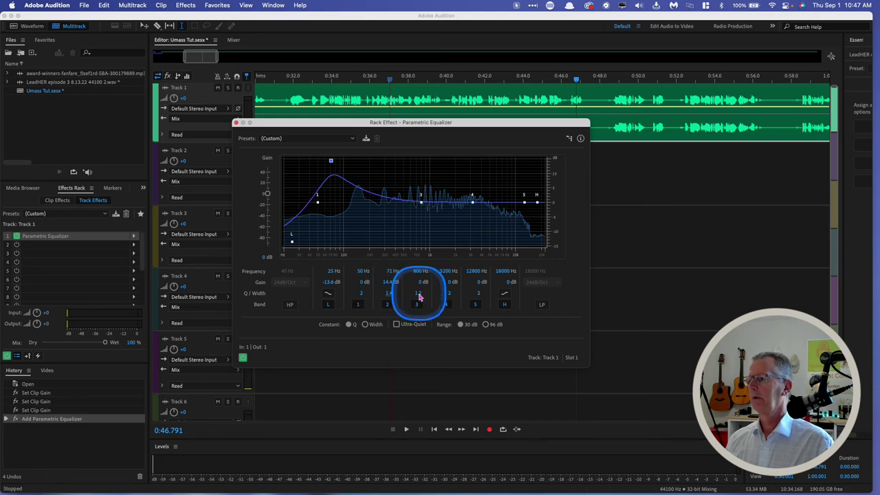
pyautogui.moveTo(421, 203); pyautogui.dragTo(413, 187)
pyautogui.press('space')
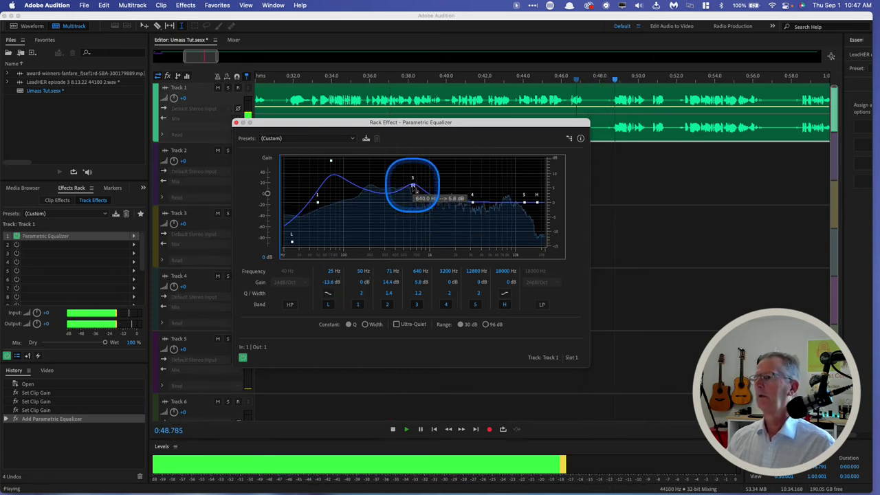
pyautogui.press('space')
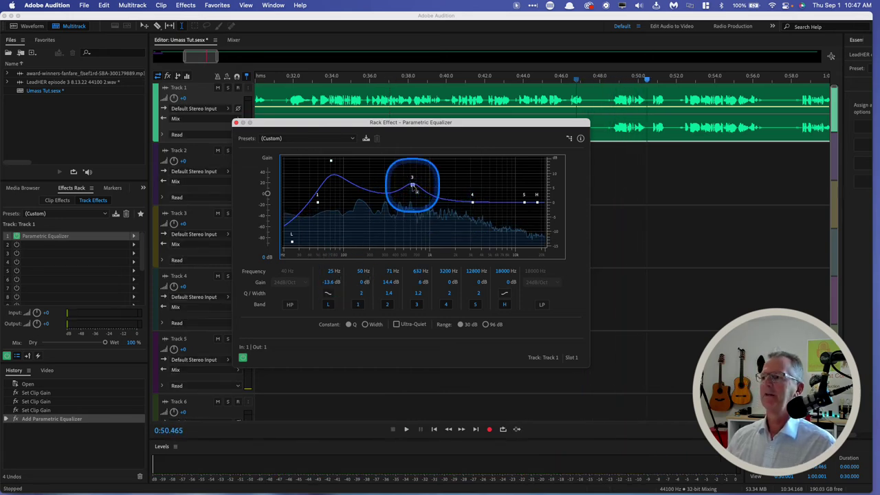
pyautogui.moveTo(412, 186); pyautogui.dragTo(422, 224)
# Give band 4 a small boost near 3086 Hz and play the voice to check the high cuts
pyautogui.press('space')
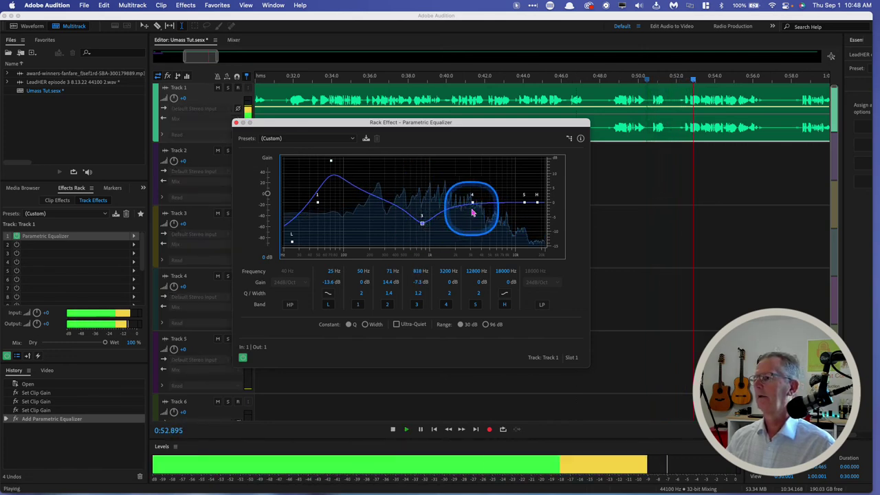
pyautogui.moveTo(472, 202)
pyautogui.mouseDown()
pyautogui.moveTo(462, 194)
pyautogui.moveTo(472, 198)
pyautogui.mouseUp()
pyautogui.press('space')
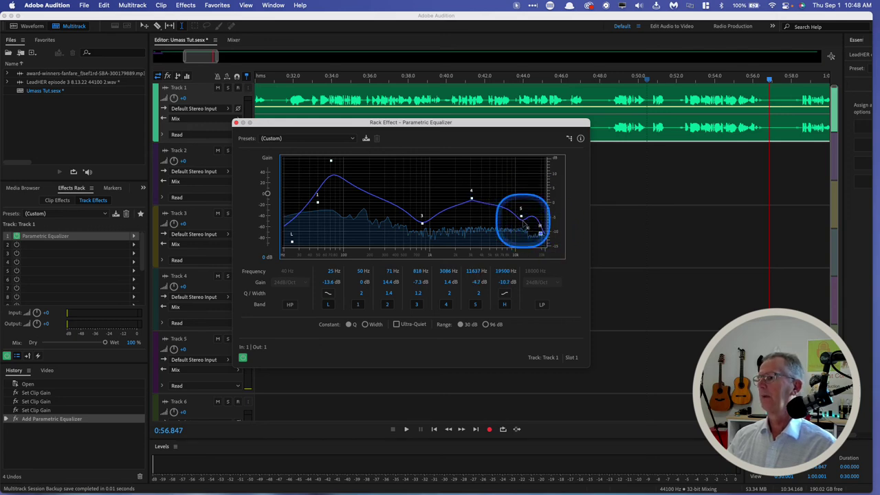
pyautogui.press('space')
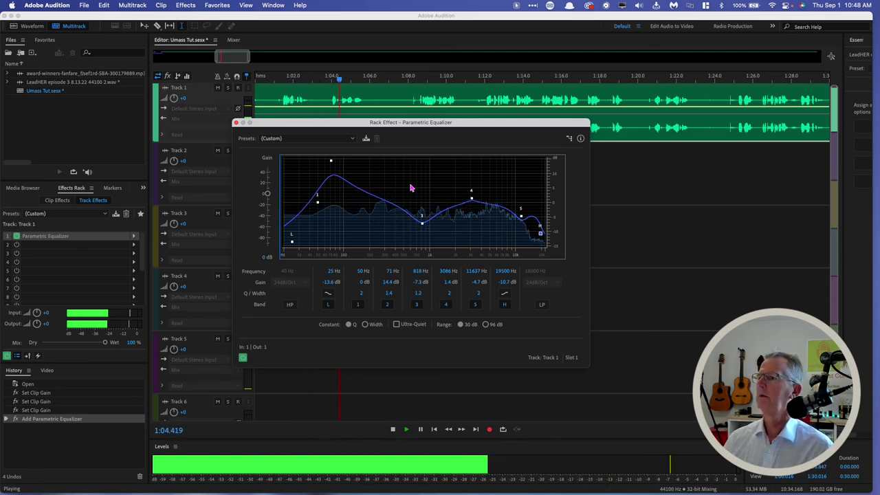
pyautogui.press('space')
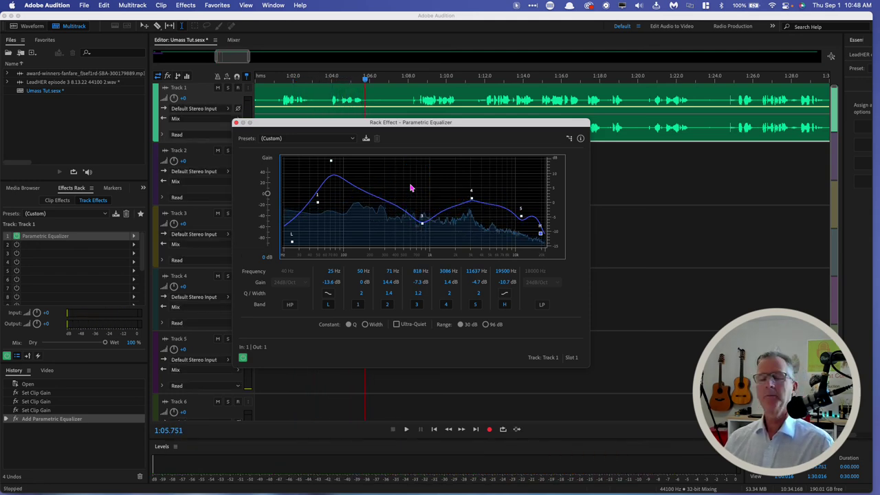